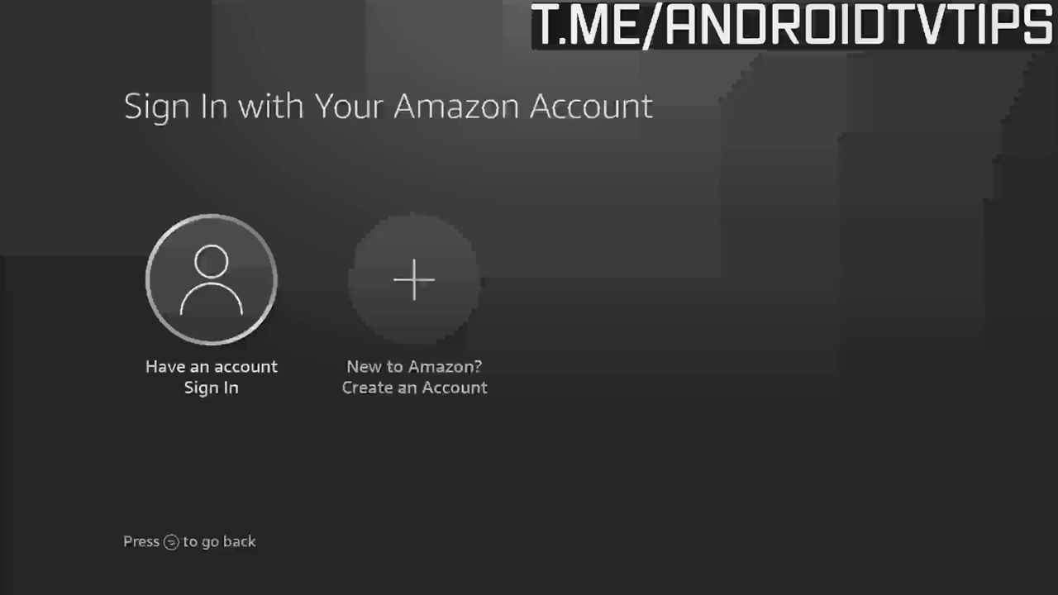
Choose to sign in with an existing Amazon account and register the device in the browser with its registration code
{"action": "key", "text": "Return"}
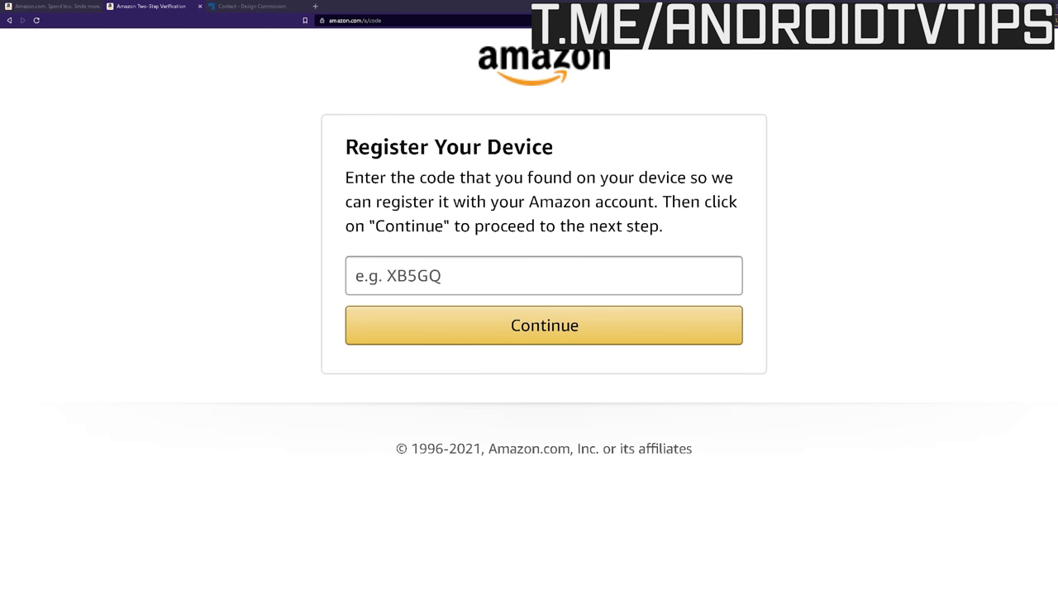
{"action": "left_click", "coordinate": [609, 271]}
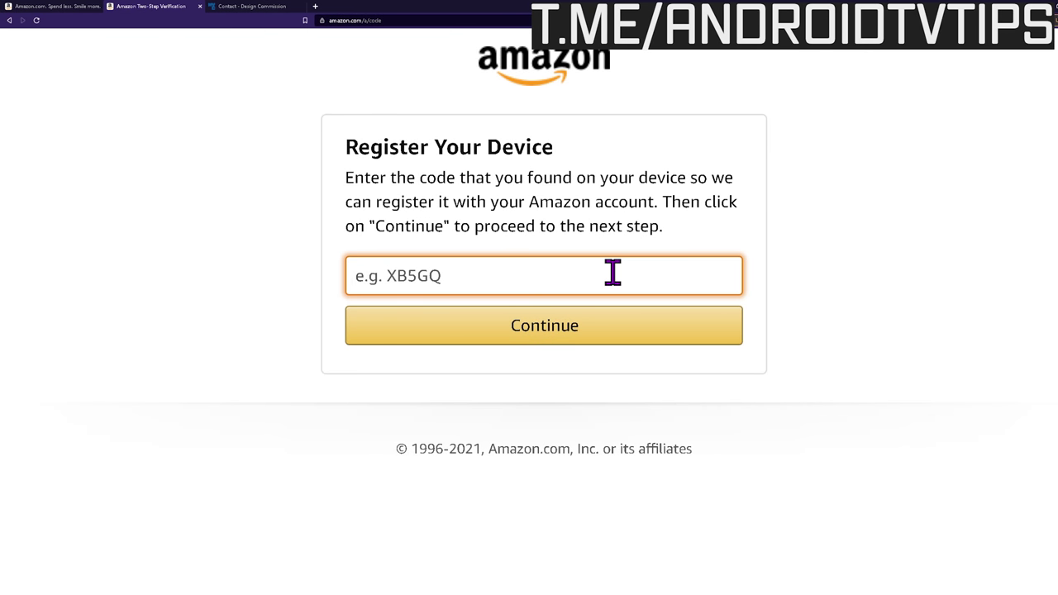
{"action": "type", "text": "a7"}
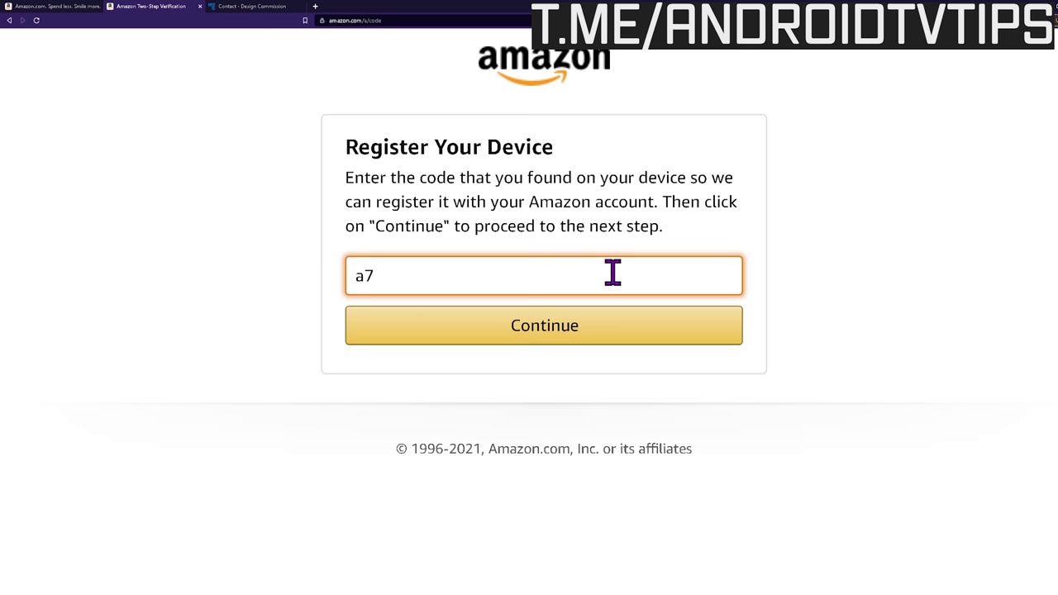
{"action": "type", "text": "y6ha"}
{"action": "left_click", "coordinate": [568, 329]}
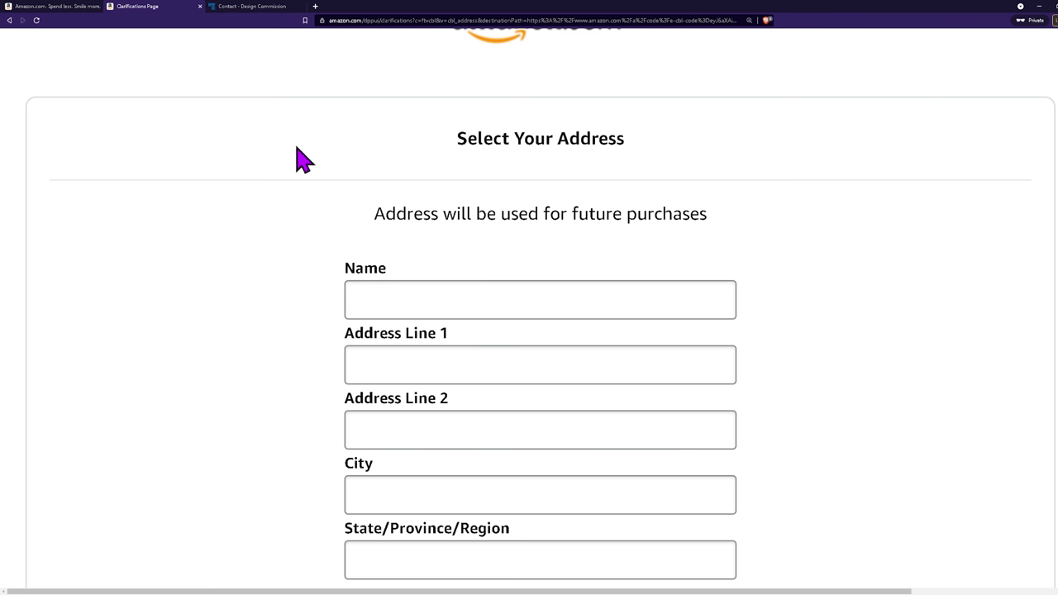
Copy the Public Design Commission's two-line postal address from the NYC Design contact page
{"action": "left_click", "coordinate": [246, 10]}
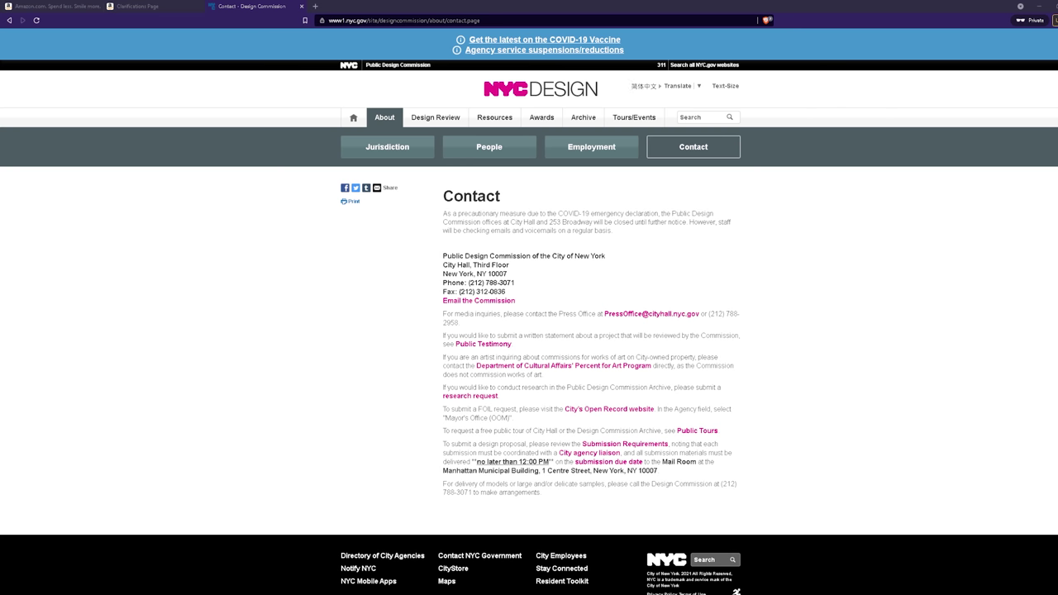
{"action": "key", "text": "ctrl+plus"}
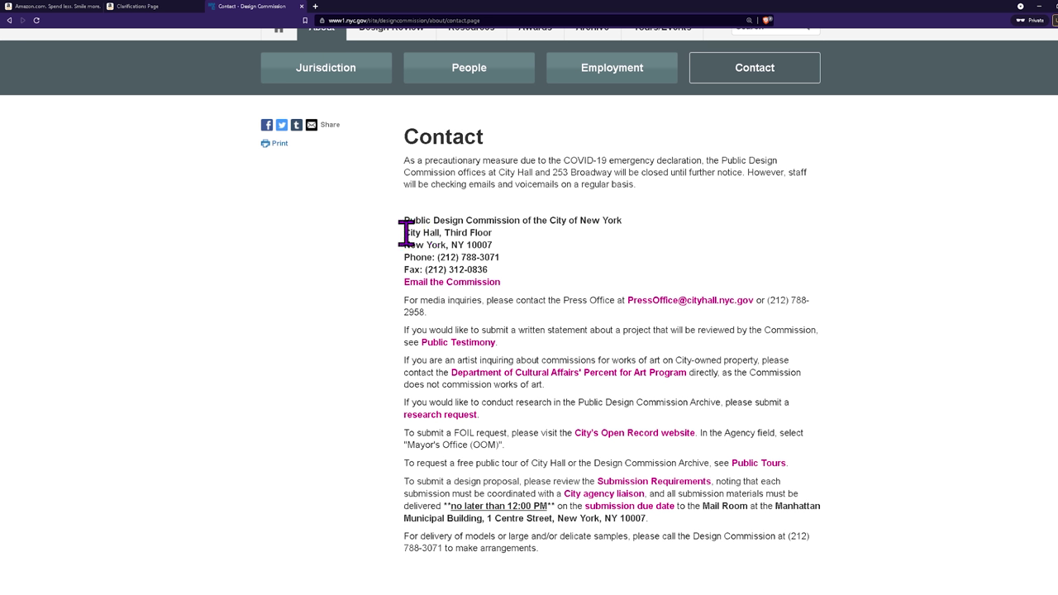
{"action": "left_click_drag", "start_coordinate": [406, 233], "coordinate": [491, 243]}
{"action": "key", "text": "ctrl+c"}
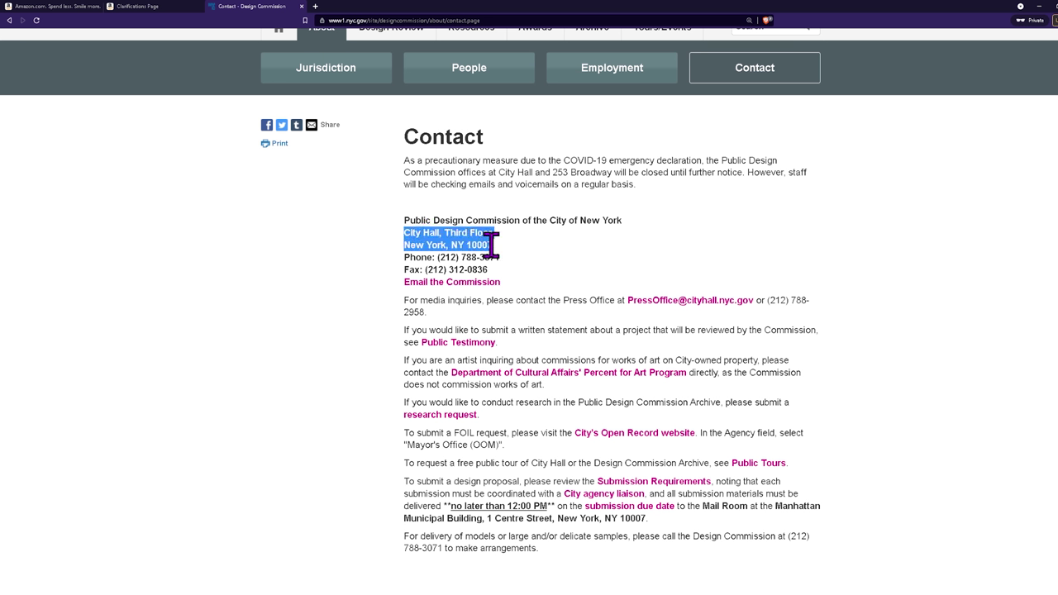
Paste the copied address into Amazon's address form and move everything after the building name into Address Line 2
{"action": "left_click", "coordinate": [141, 7]}
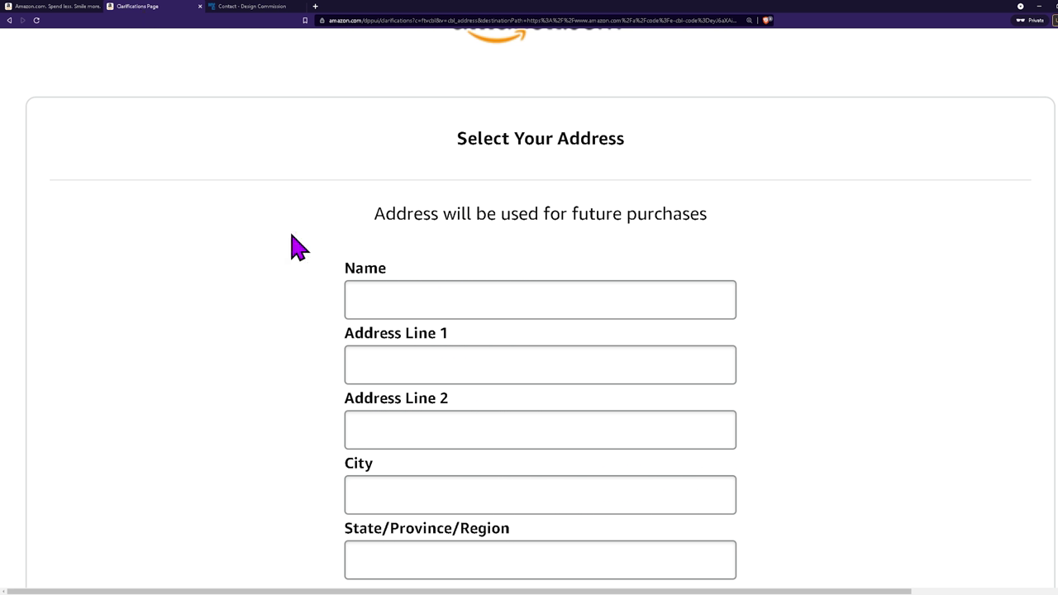
{"action": "left_click", "coordinate": [453, 310]}
{"action": "left_click", "coordinate": [460, 361]}
{"action": "key", "text": "ctrl+v"}
{"action": "left_click", "coordinate": [442, 364]}
{"action": "key", "text": "shift+End"}
{"action": "key", "text": "BackSpace"}
{"action": "left_click", "coordinate": [534, 431]}
{"action": "type", "text": "hird Floor New York,"}
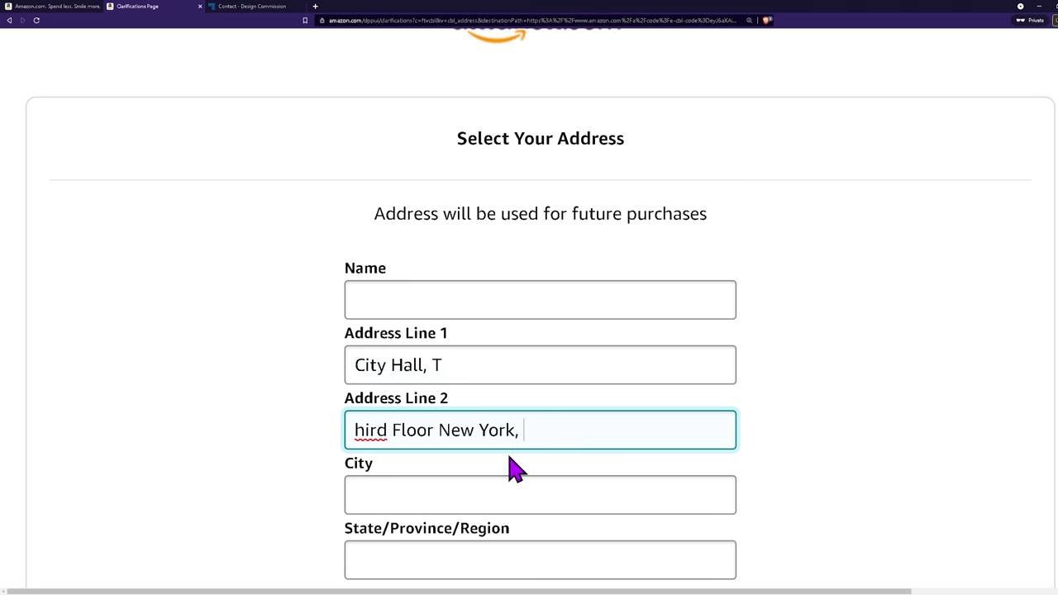
Distribute the rest of the pasted address over the City, State and ZIP fields, keeping only the floor in Address Line 2
{"action": "scroll", "coordinate": [508, 470], "scroll_direction": "down", "scroll_amount": 3}
{"action": "key", "text": "ctrl+x"}
{"action": "left_click", "coordinate": [380, 497]}
{"action": "key", "text": "ctrl+v"}
{"action": "left_click_drag", "start_coordinate": [514, 303], "coordinate": [432, 314]}
{"action": "key", "text": "ctrl+x"}
{"action": "left_click", "coordinate": [463, 367]}
{"action": "key", "text": "ctrl+v"}
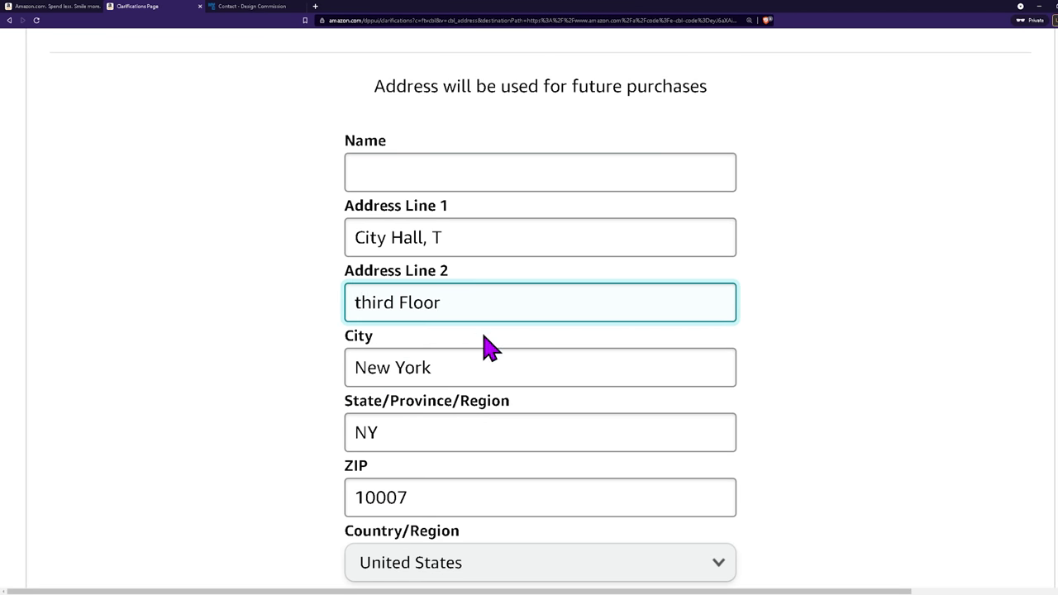
Paste the remaining required detail into the address form and submit it
{"action": "scroll", "coordinate": [487, 347], "scroll_direction": "down", "scroll_amount": 3}
{"action": "left_click", "coordinate": [512, 475]}
{"action": "left_click", "coordinate": [471, 420]}
{"action": "key", "text": "ctrl+v"}
{"action": "left_click", "coordinate": [506, 478]}
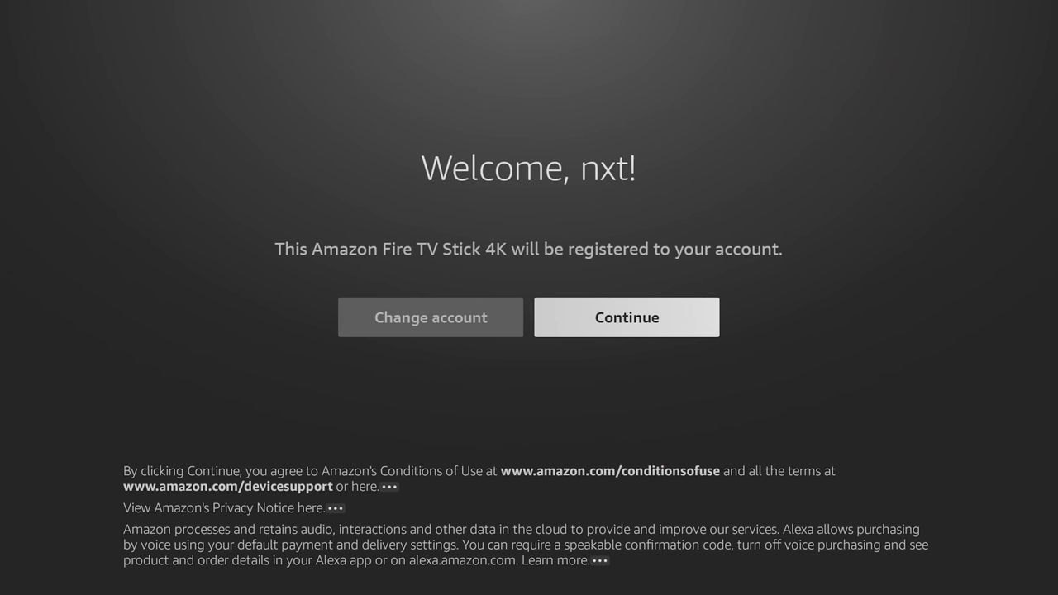
Confirm registering the Fire TV Stick 4K to the account and decline saving Wi-Fi passwords to Amazon
{"action": "key", "text": "Return"}
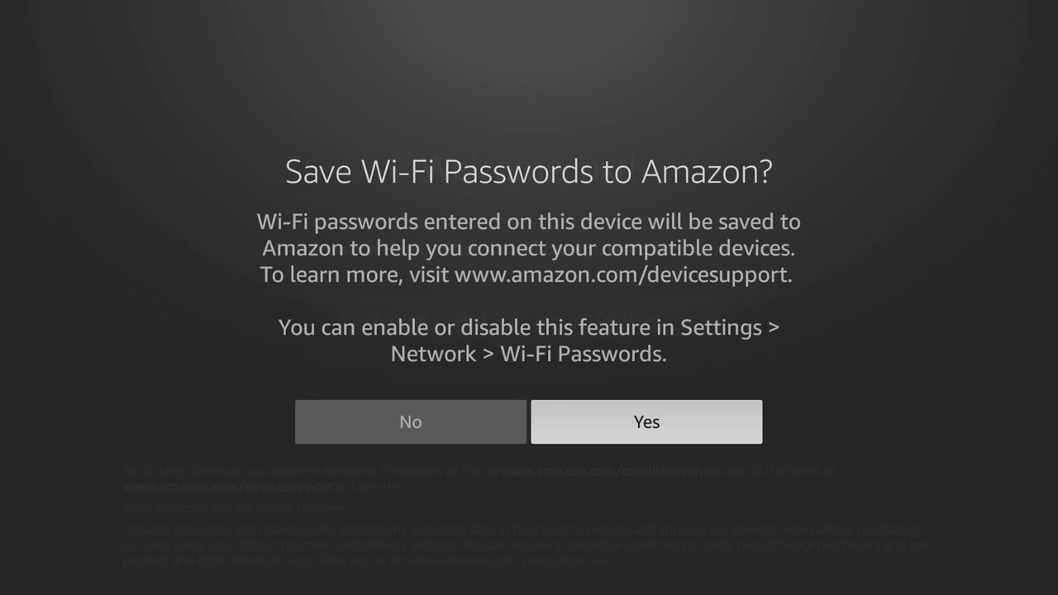
{"action": "key", "text": "Left"}
{"action": "key", "text": "Return"}
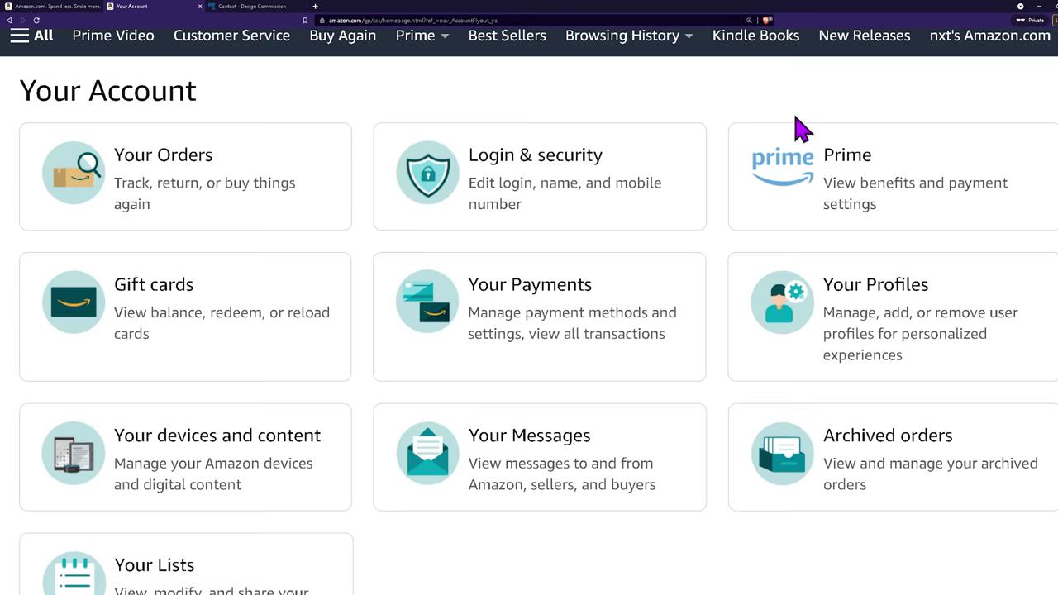
Open the 1-Click settings under the ordering and shopping preferences of the Amazon account in the browser
{"action": "scroll", "coordinate": [802, 130], "scroll_direction": "up", "scroll_amount": 1}
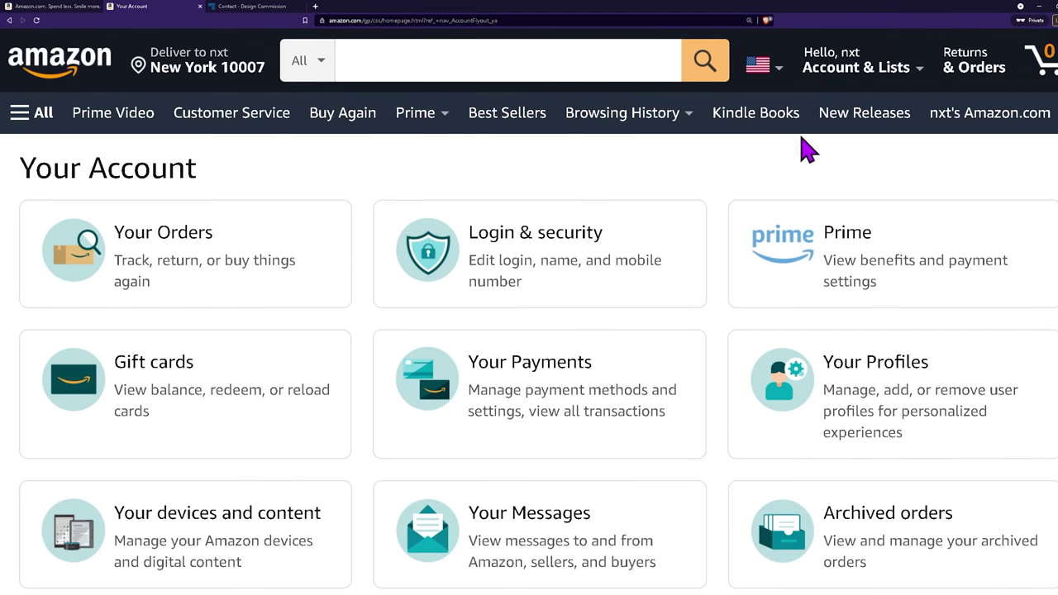
{"action": "left_click", "coordinate": [859, 83]}
{"action": "mouse_move", "coordinate": [831, 71]}
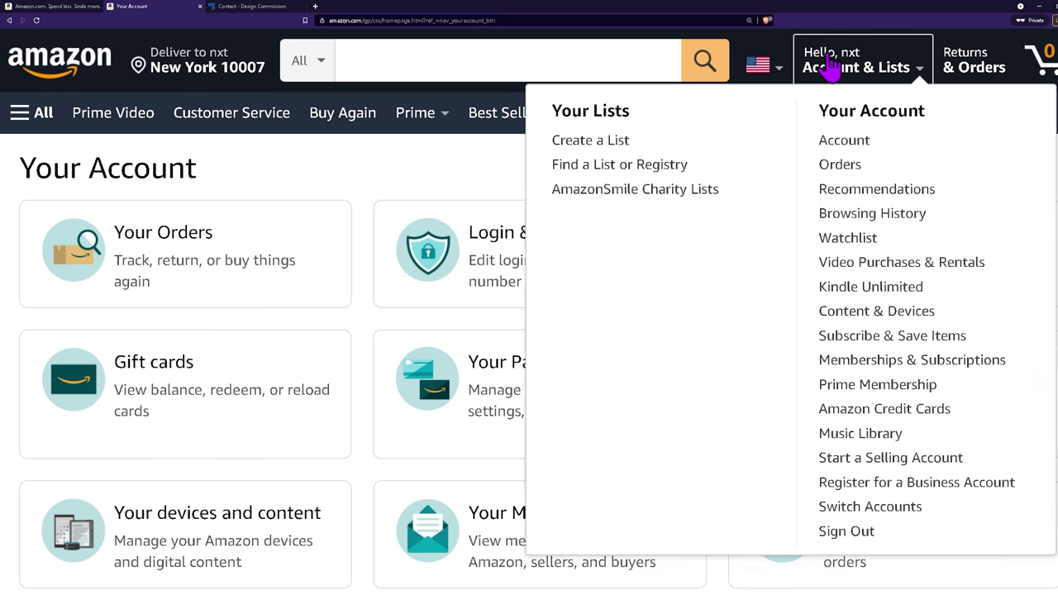
{"action": "left_click", "coordinate": [841, 142]}
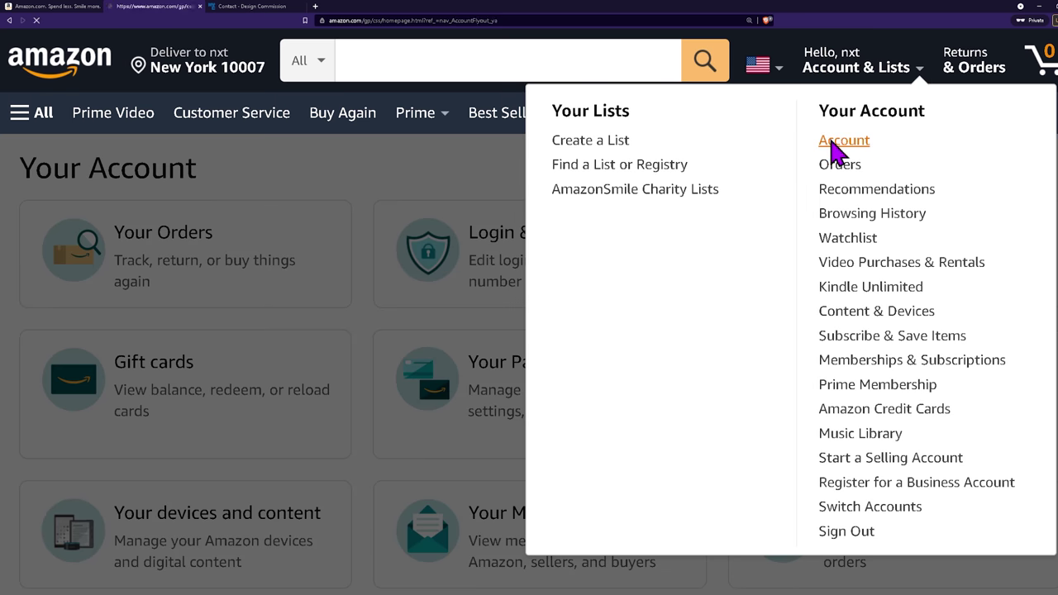
{"action": "scroll", "coordinate": [385, 288], "scroll_direction": "down", "scroll_amount": 5}
{"action": "scroll", "coordinate": [386, 286], "scroll_direction": "down", "scroll_amount": 3}
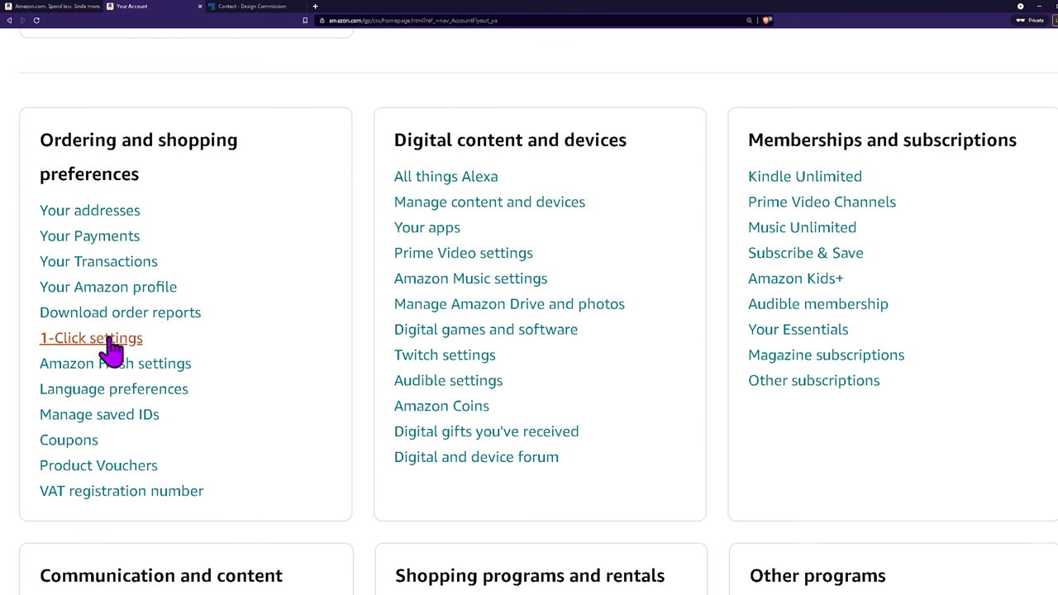
{"action": "left_click", "coordinate": [110, 343]}
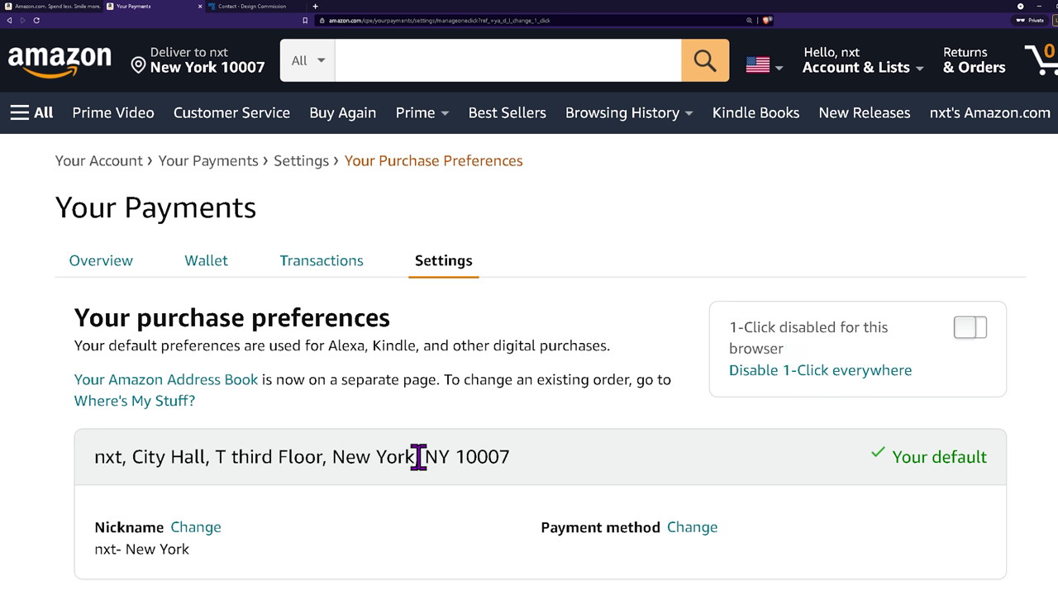
Disable 1-Click purchasing everywhere in the purchase preferences
{"action": "left_click", "coordinate": [792, 384]}
{"action": "scroll", "coordinate": [541, 395], "scroll_direction": "down", "scroll_amount": 2}
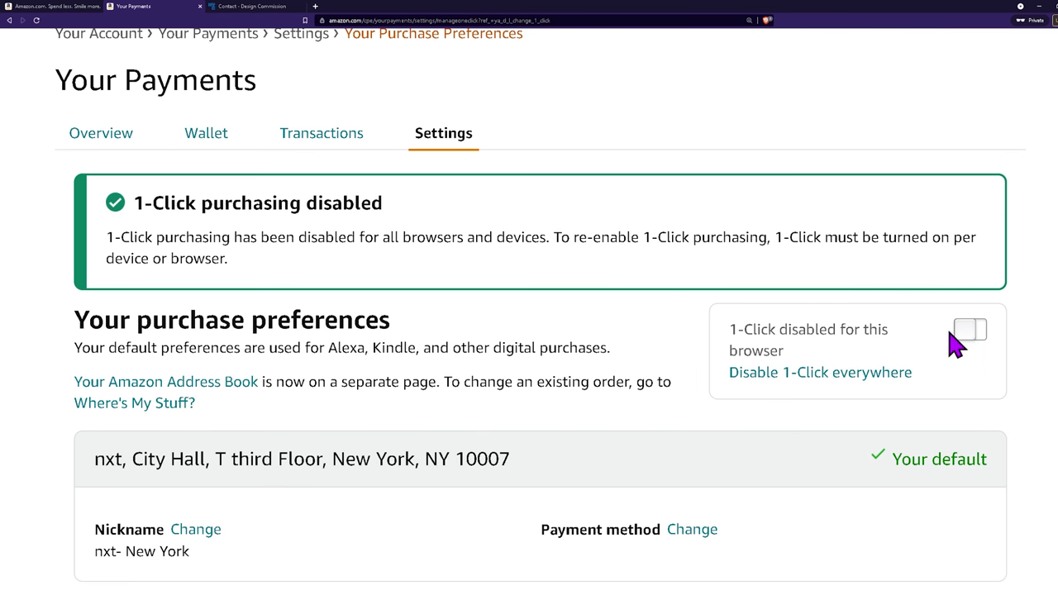
{"action": "scroll", "coordinate": [945, 351], "scroll_direction": "down", "scroll_amount": 3}
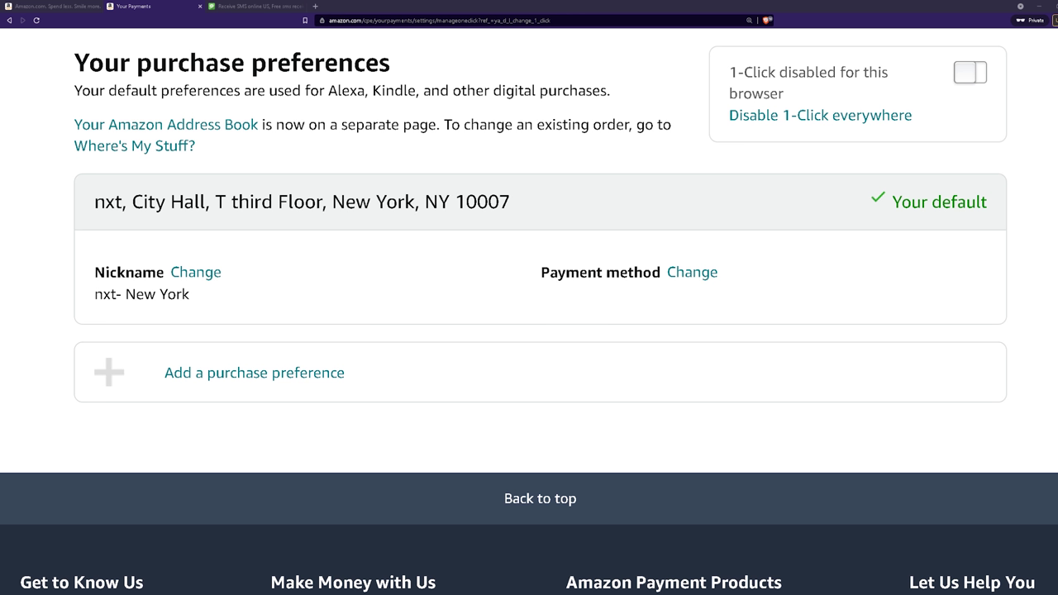
View the payment method options for the default purchase preference and close them without adding a card
{"action": "scroll", "coordinate": [248, 442], "scroll_direction": "up", "scroll_amount": 1}
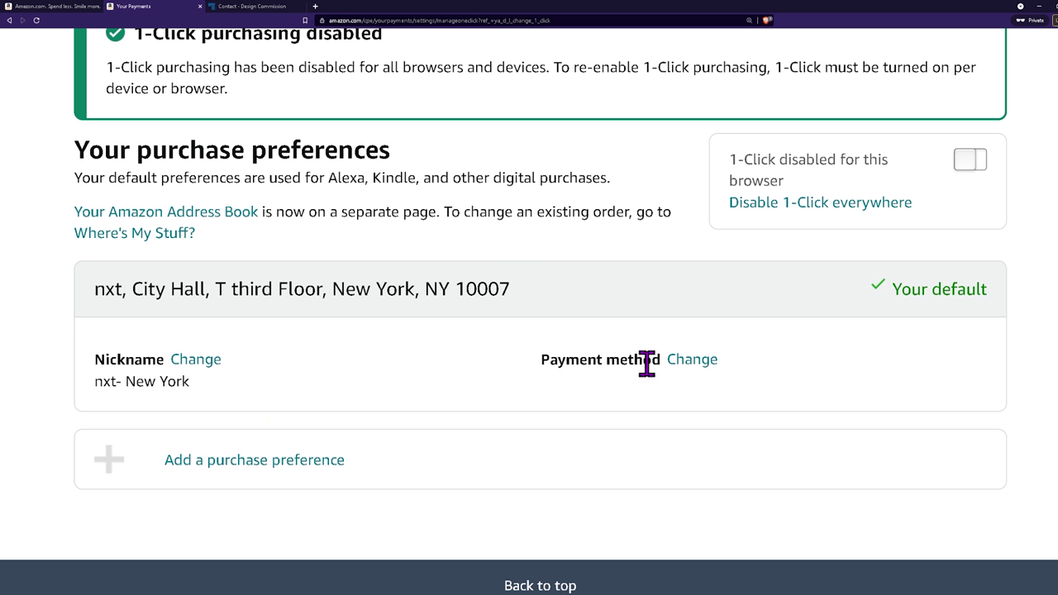
{"action": "left_click", "coordinate": [689, 362]}
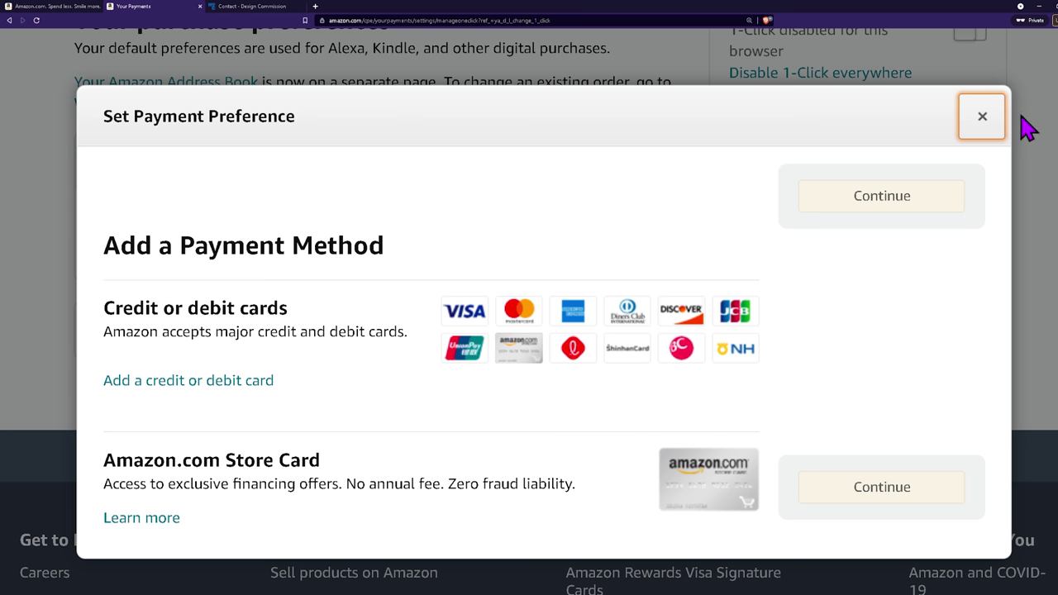
{"action": "left_click", "coordinate": [985, 124]}
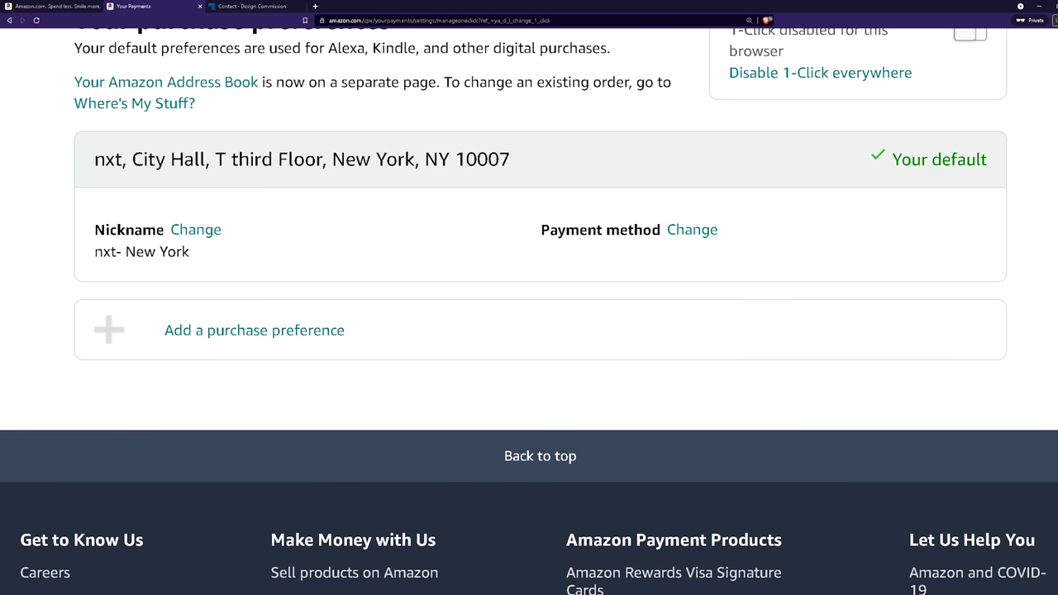